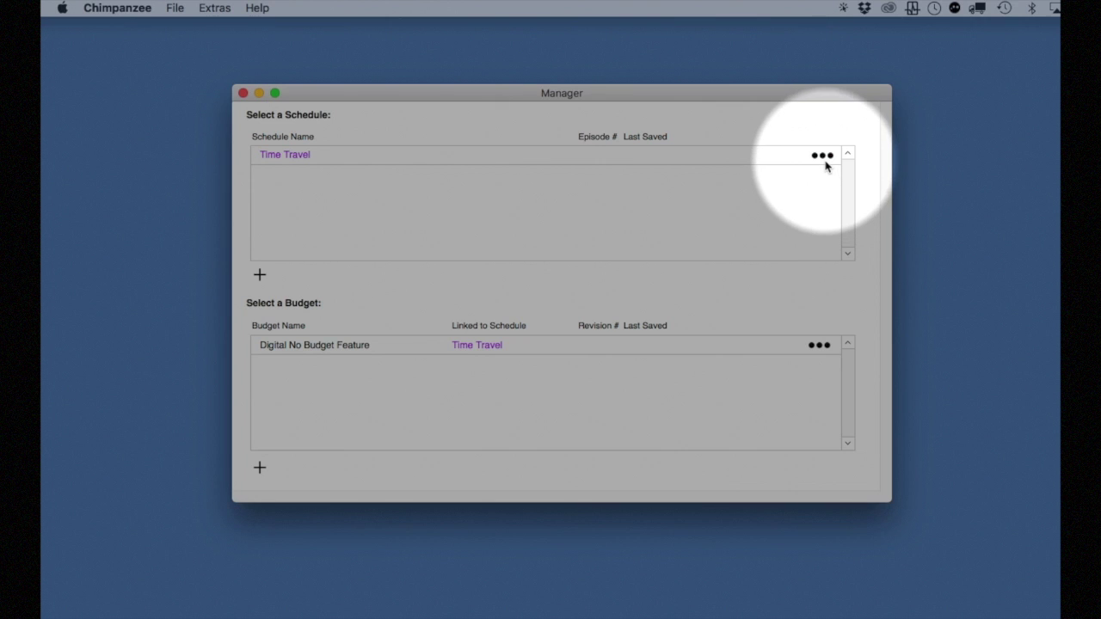
Rename the Time Travel schedule to Time Travel-B in its schedule info and close the info window.
{"action": "left_click", "coordinate": [823, 160]}
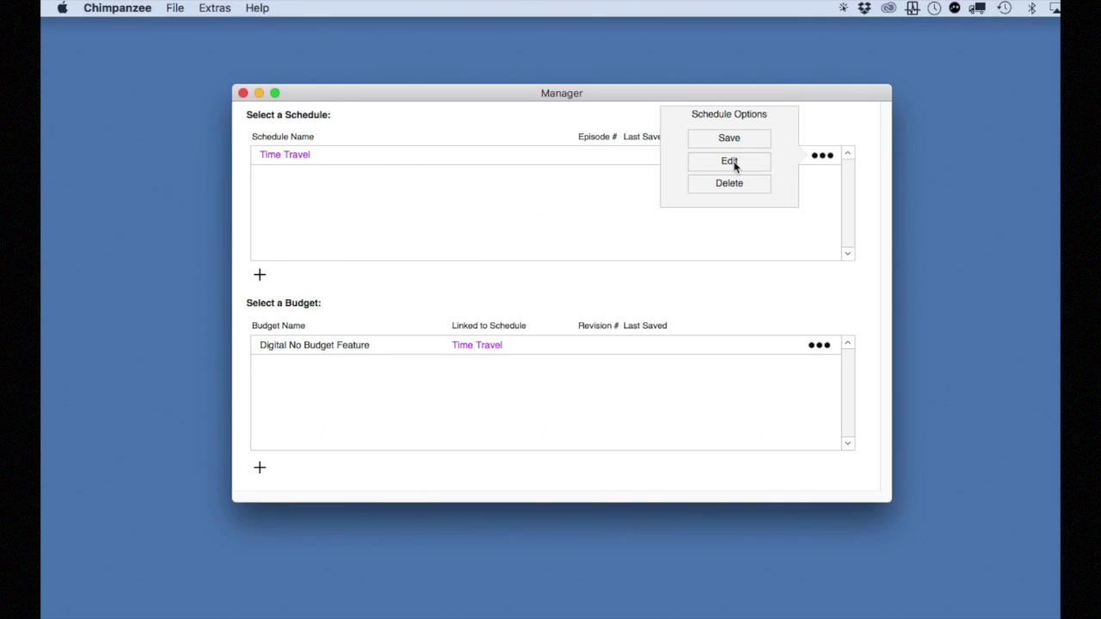
{"action": "left_click", "coordinate": [730, 164]}
{"action": "left_click_drag", "start_coordinate": [752, 188], "coordinate": [665, 85]}
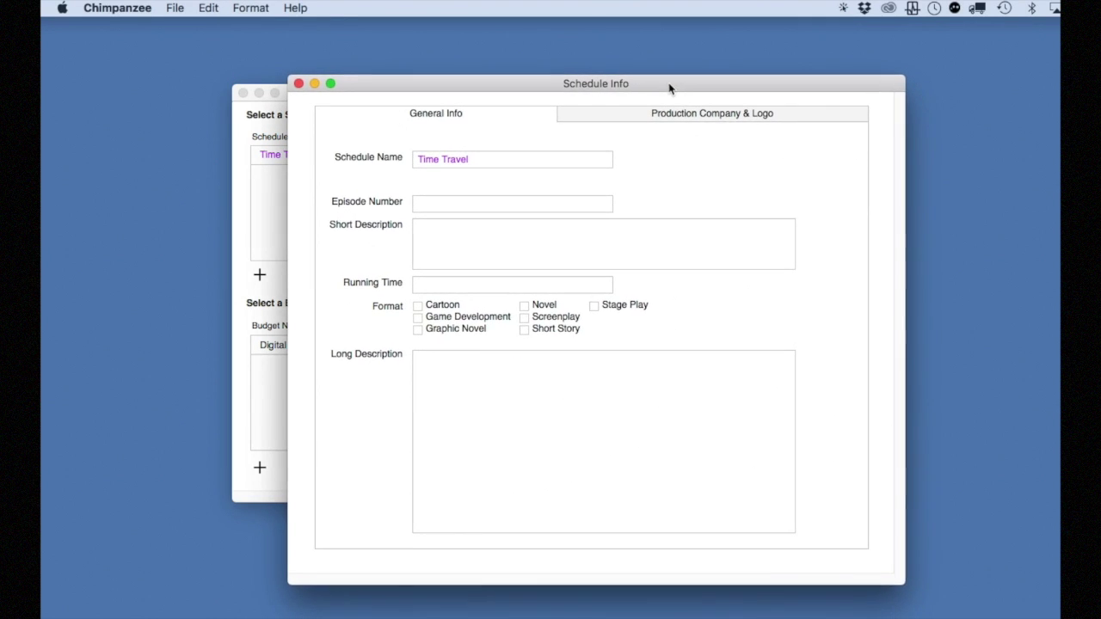
{"action": "left_click", "coordinate": [538, 164]}
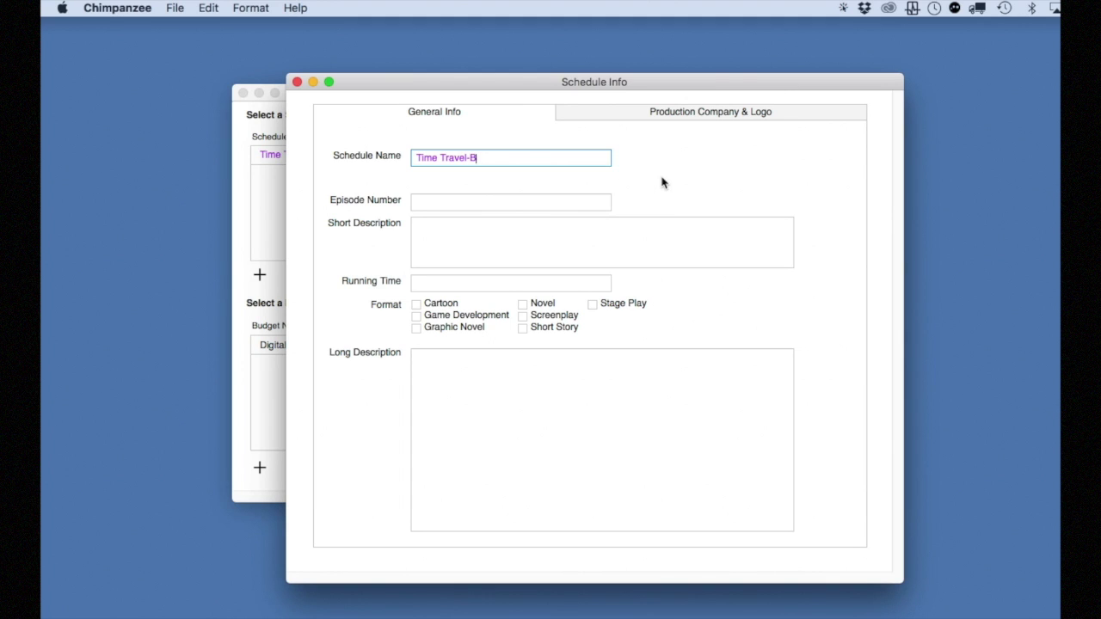
{"action": "key", "text": "Return"}
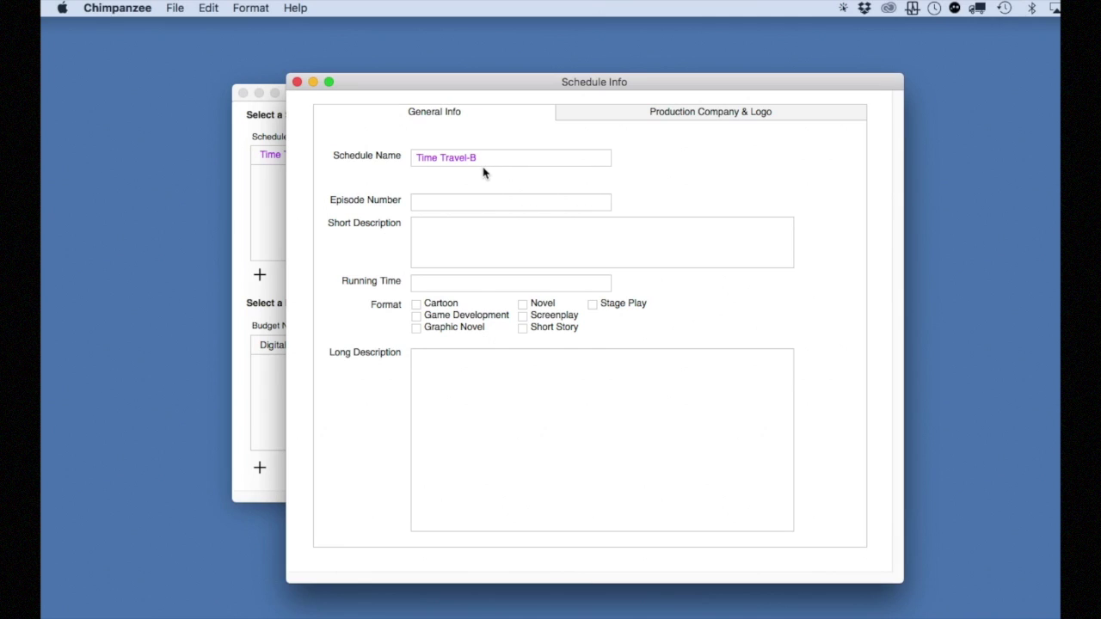
{"action": "left_click", "coordinate": [297, 82]}
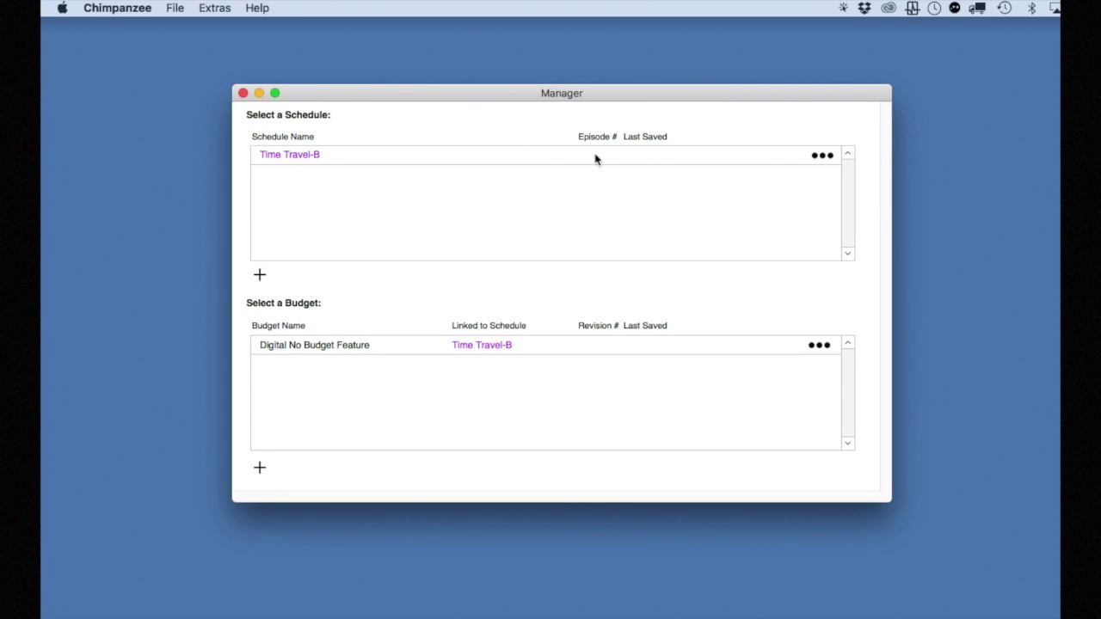
Save the Time Travel-B schedule under that name to the My Schedules folder.
{"action": "left_click", "coordinate": [823, 159]}
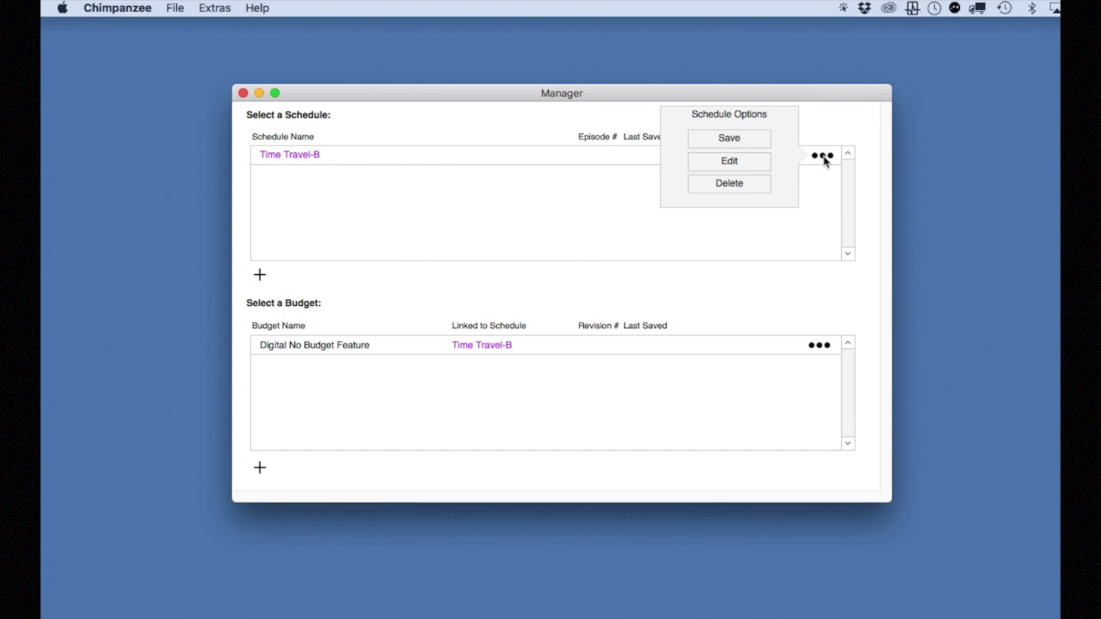
{"action": "left_click", "coordinate": [720, 141]}
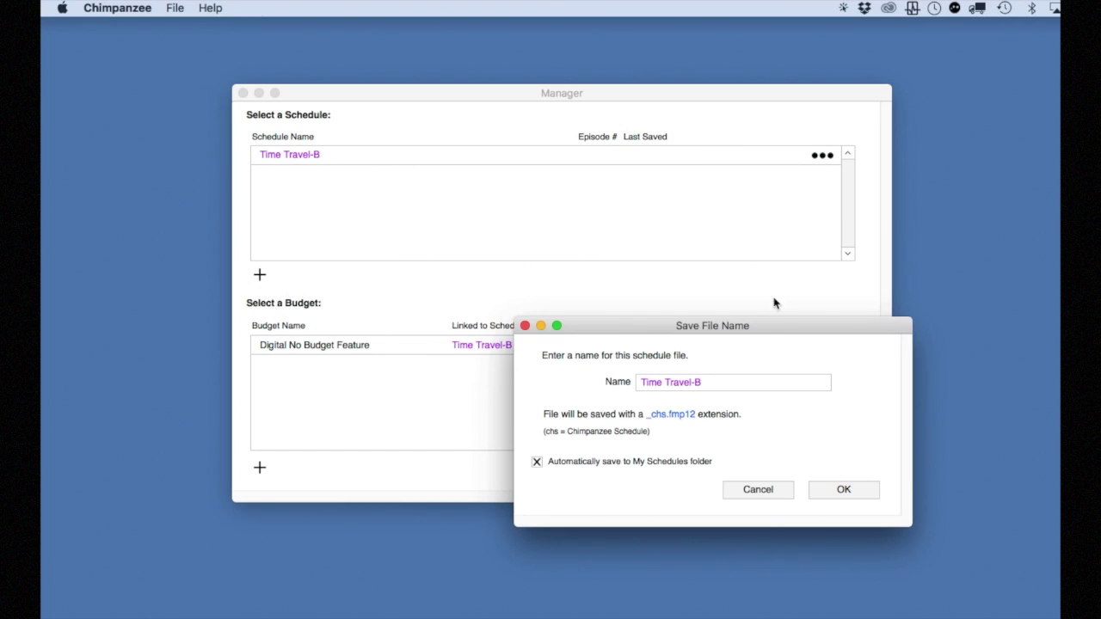
{"action": "left_click_drag", "start_coordinate": [788, 331], "coordinate": [646, 170]}
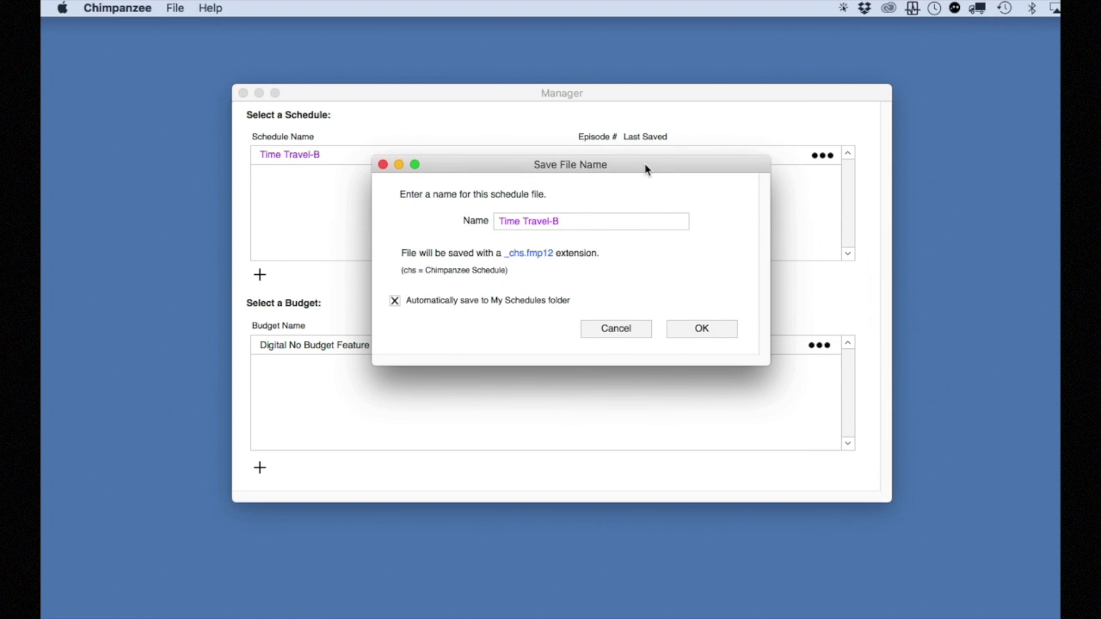
{"action": "left_click", "coordinate": [702, 329]}
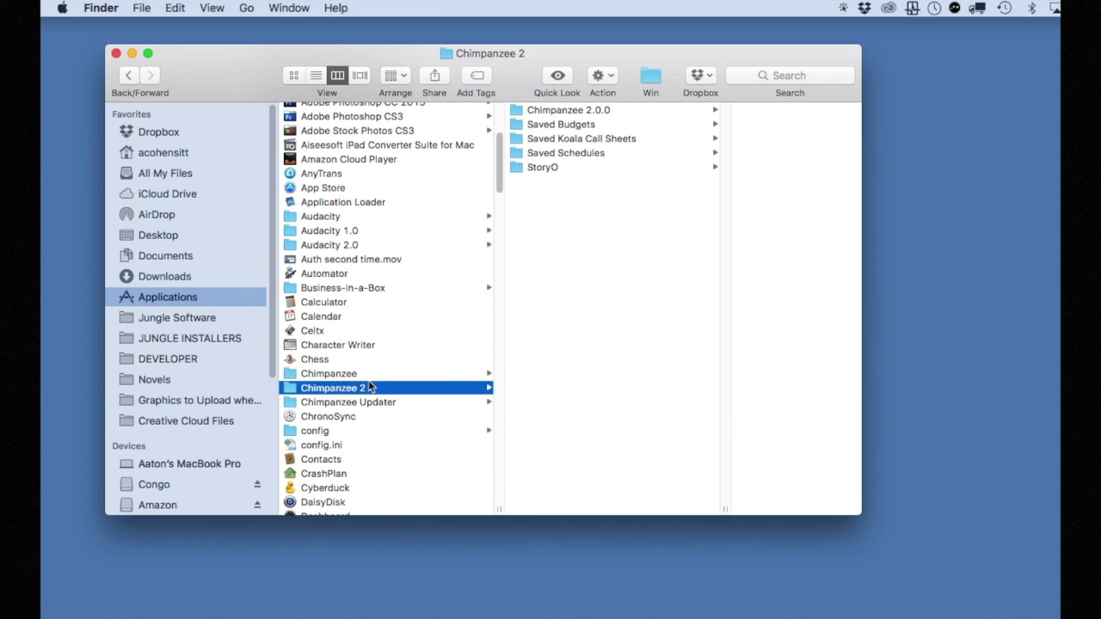
In Finder, locate Time Travel-B_chs.fmp12 in the My Schedules folder inside Chimpanzee 2's Saved Schedules.
{"action": "left_click", "coordinate": [531, 155]}
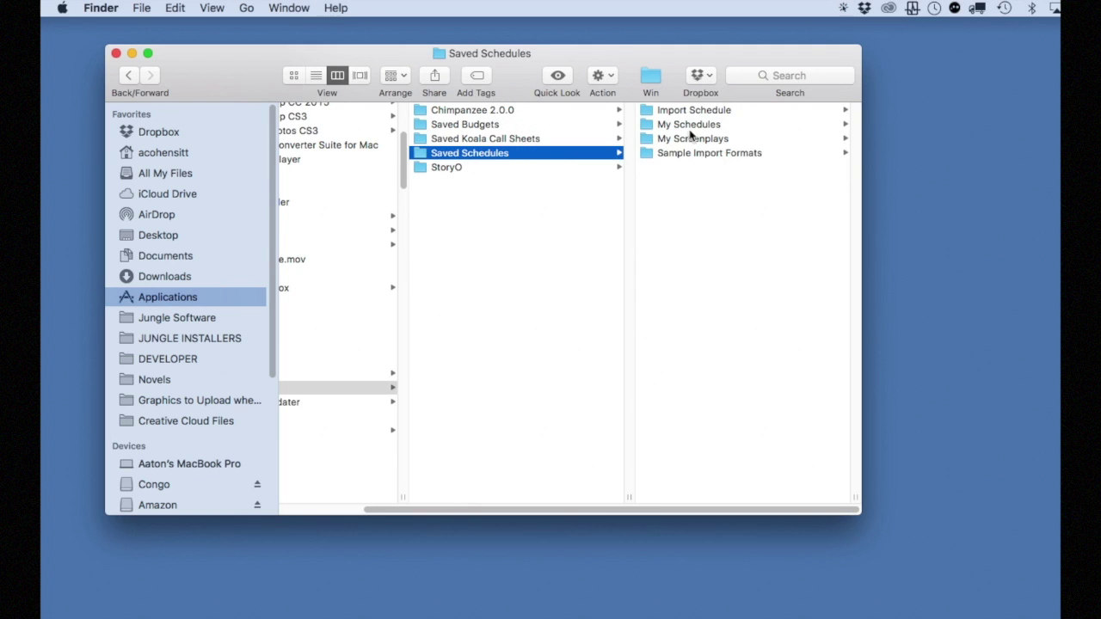
{"action": "left_click", "coordinate": [692, 127]}
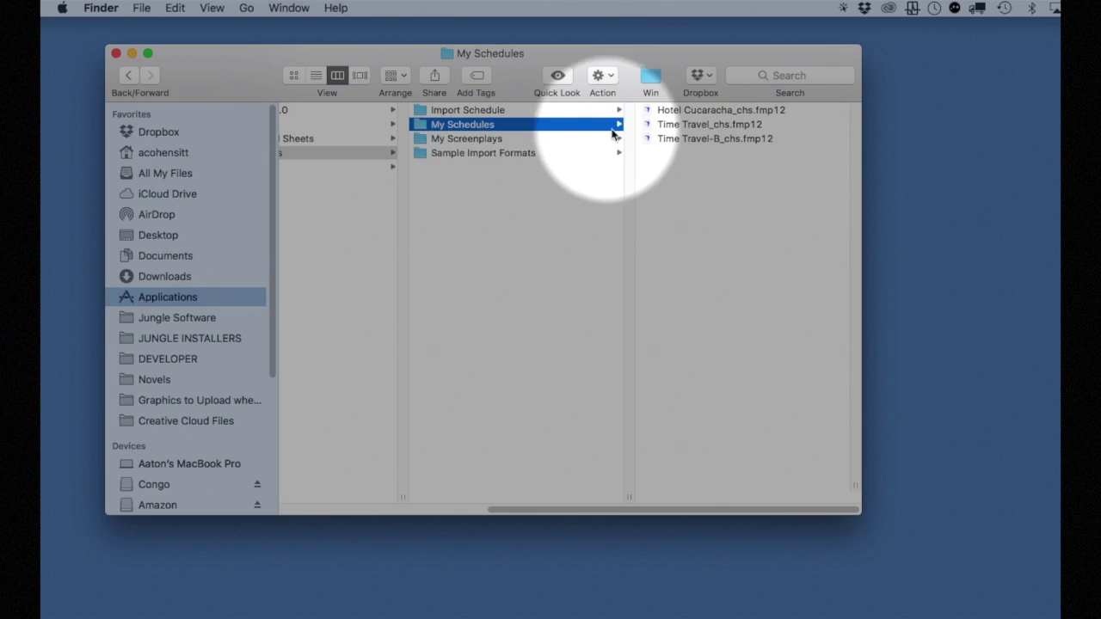
{"action": "left_click", "coordinate": [728, 141]}
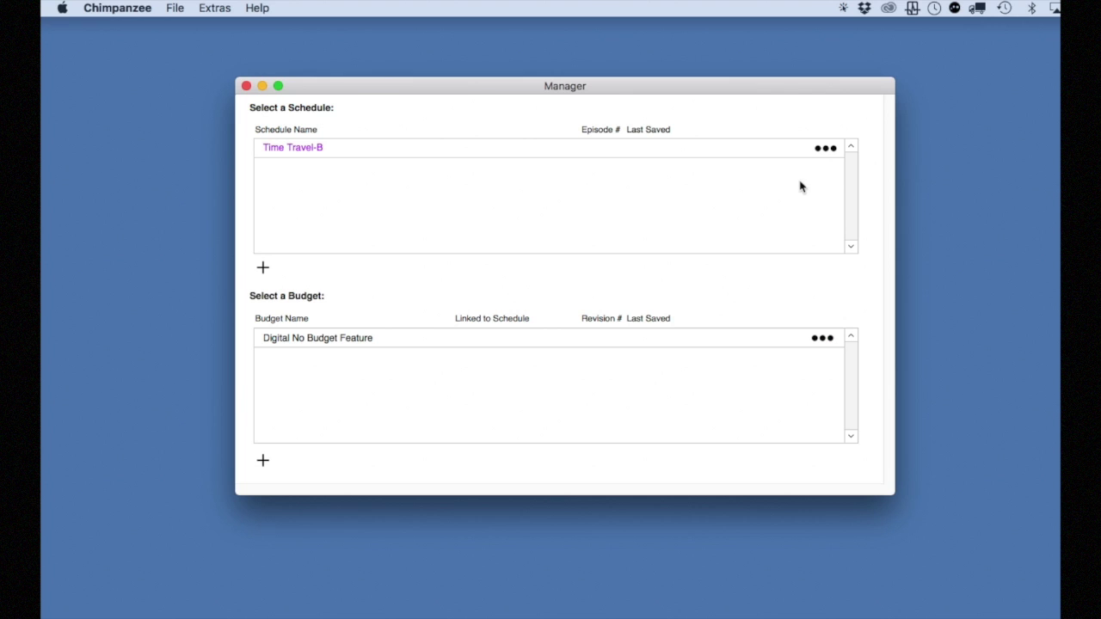
Delete the Time Travel-B schedule from the Manager and confirm the deletion.
{"action": "left_click", "coordinate": [824, 149]}
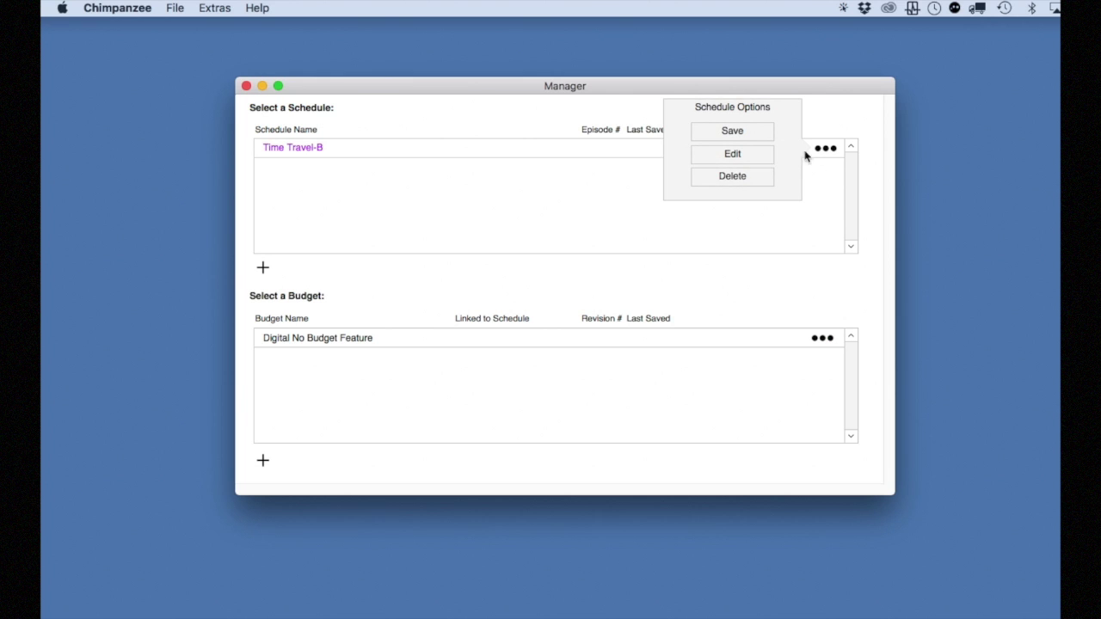
{"action": "left_click", "coordinate": [733, 176]}
{"action": "left_click_drag", "start_coordinate": [749, 187], "coordinate": [697, 166]}
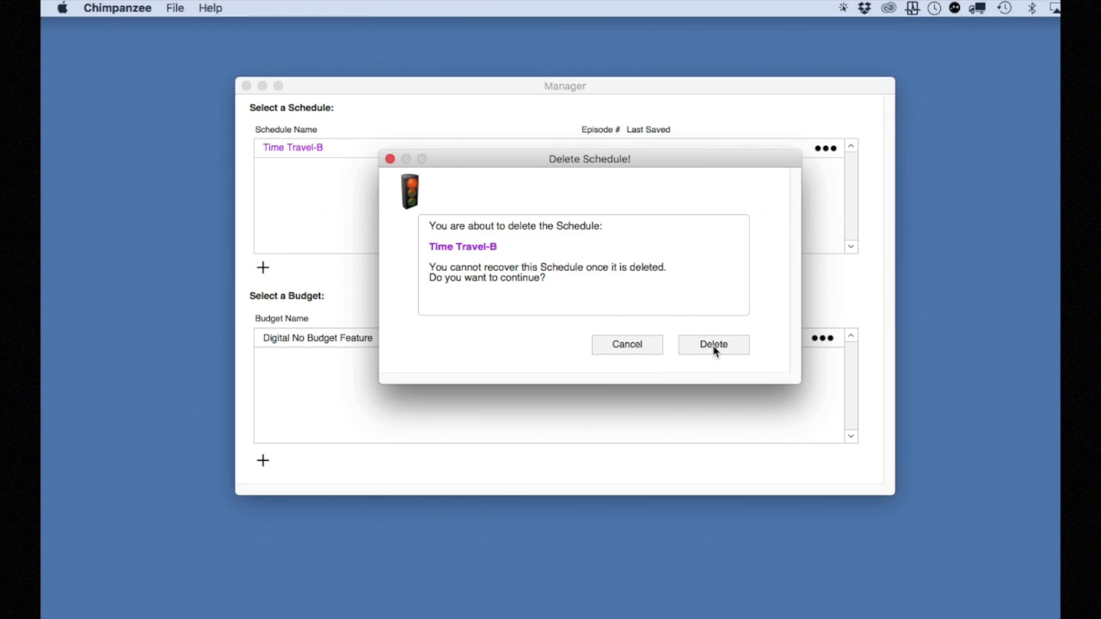
{"action": "left_click", "coordinate": [715, 347]}
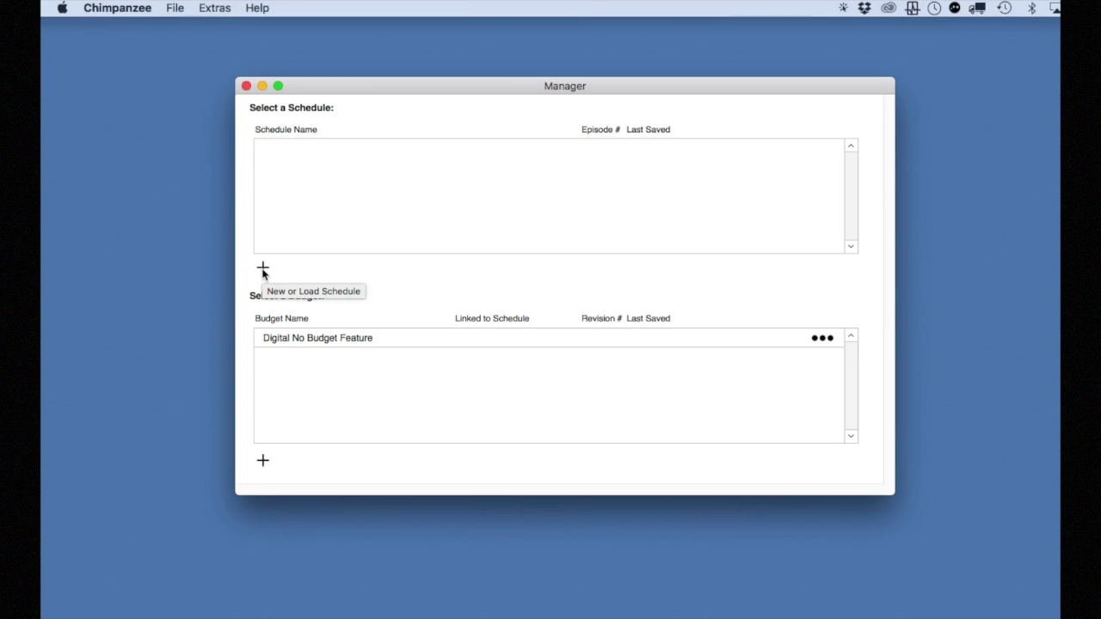
Load Time Travel-B_chs.fmp12 from the saved schedules as a new schedule named Time Travel-B.
{"action": "left_click", "coordinate": [262, 269]}
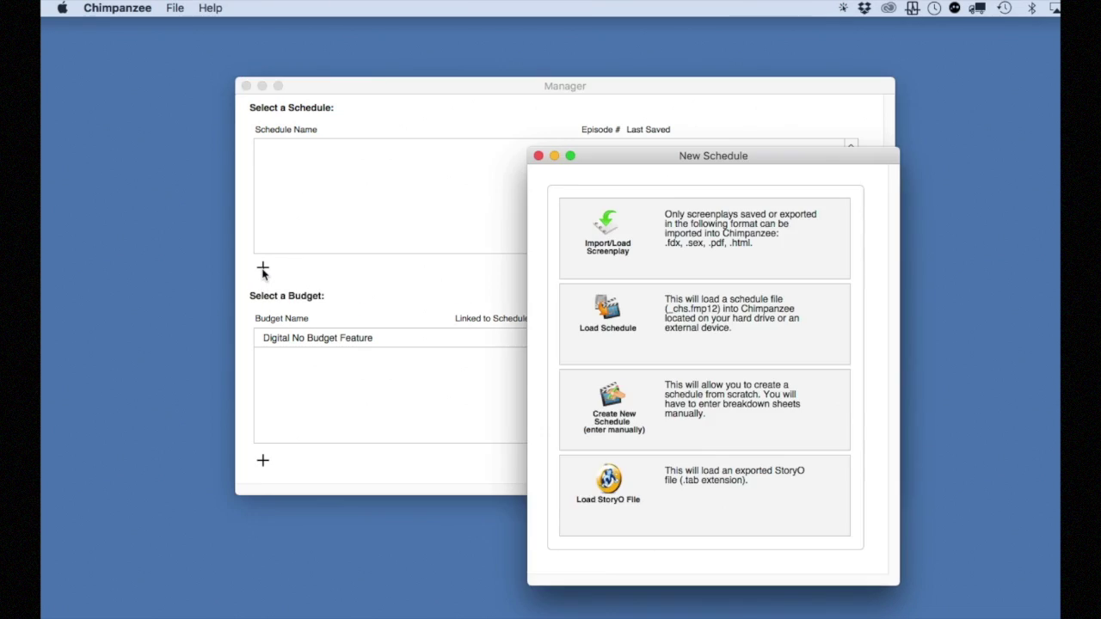
{"action": "left_click_drag", "start_coordinate": [654, 163], "coordinate": [516, 76]}
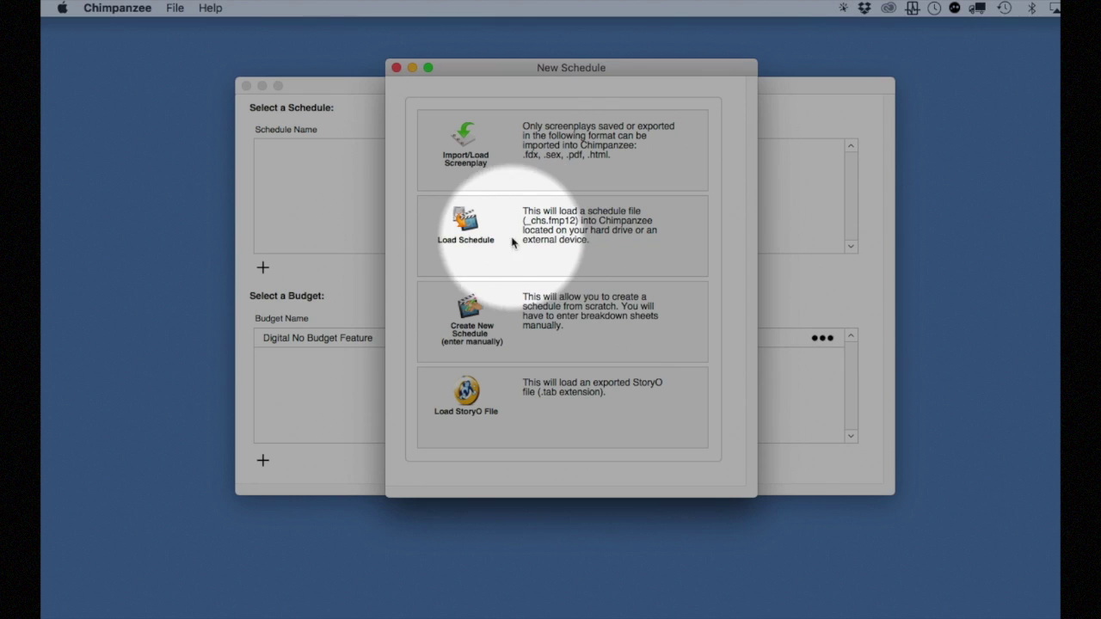
{"action": "left_click", "coordinate": [464, 242]}
{"action": "left_click_drag", "start_coordinate": [582, 269], "coordinate": [458, 178]}
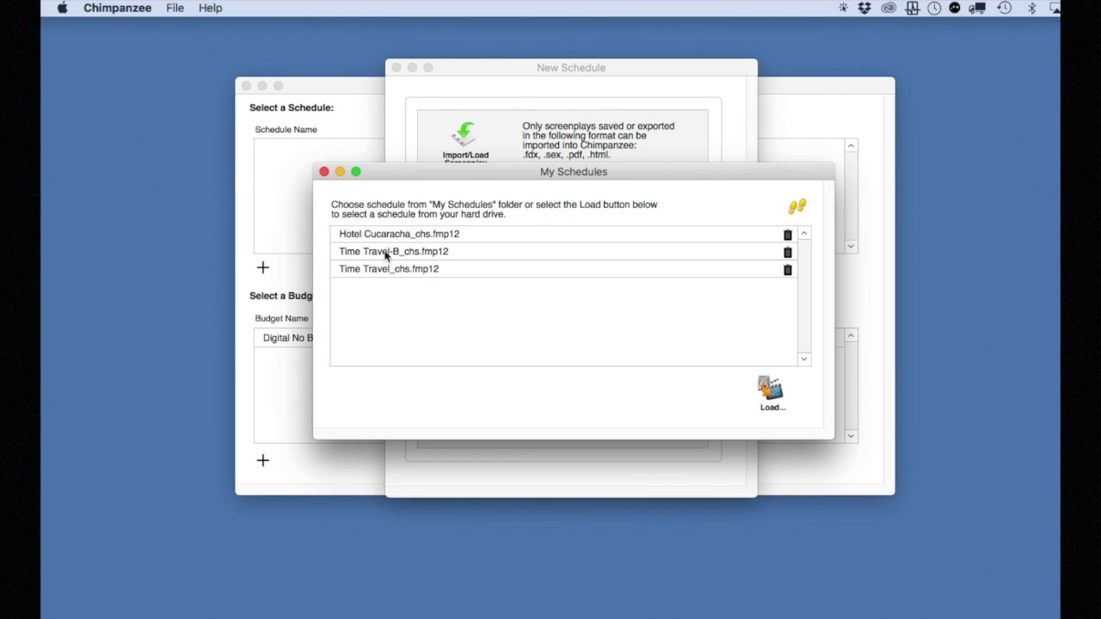
{"action": "double_click", "coordinate": [421, 255]}
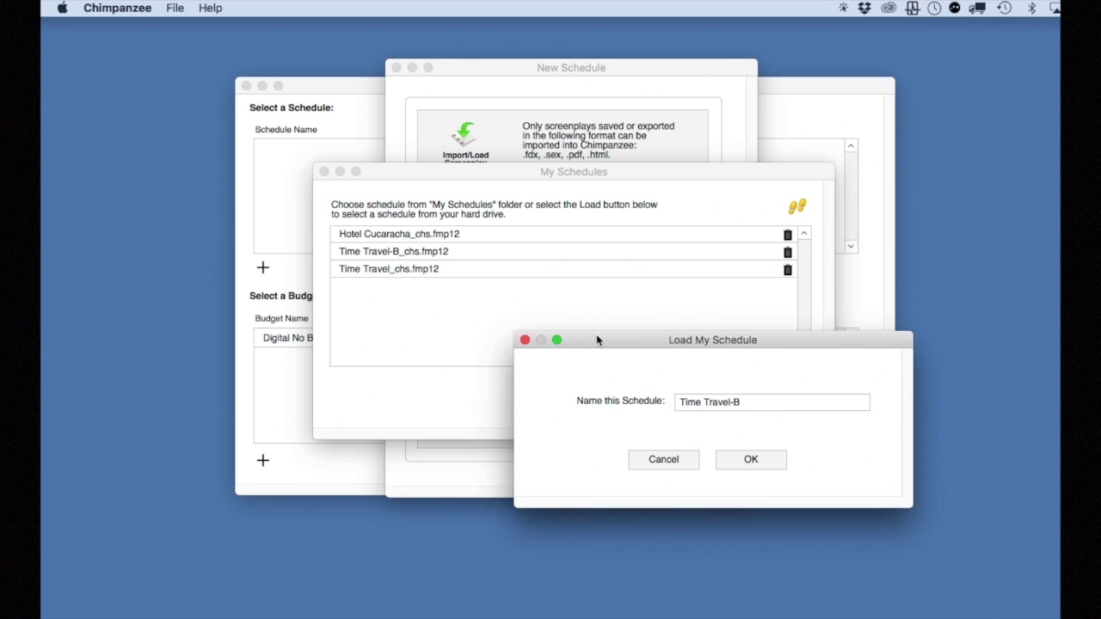
{"action": "left_click_drag", "start_coordinate": [600, 342], "coordinate": [472, 237]}
{"action": "left_click", "coordinate": [621, 355]}
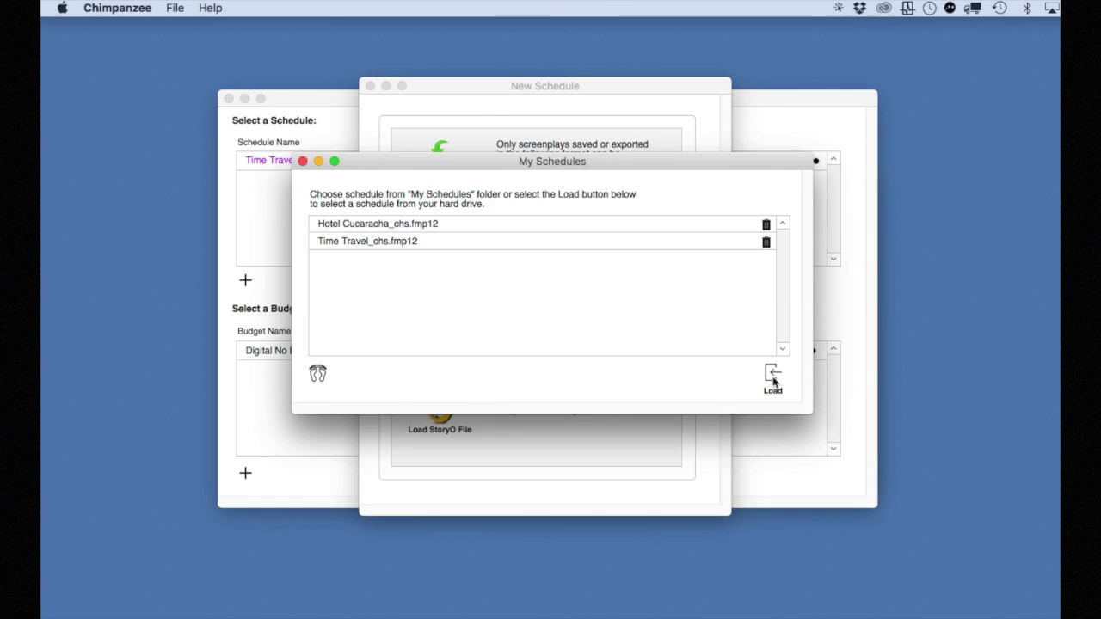
Load the schedule file Hotel Cucaracha_chs.fmp12 from the Jungle Support folder in Dropbox.
{"action": "left_click", "coordinate": [773, 381]}
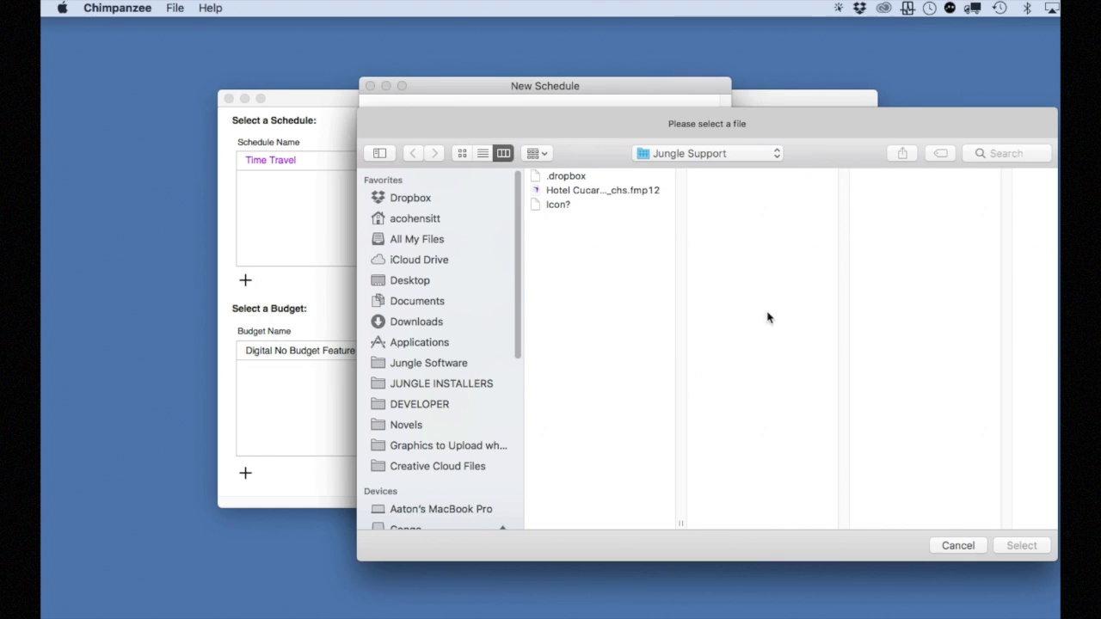
{"action": "left_click_drag", "start_coordinate": [683, 115], "coordinate": [591, 82]}
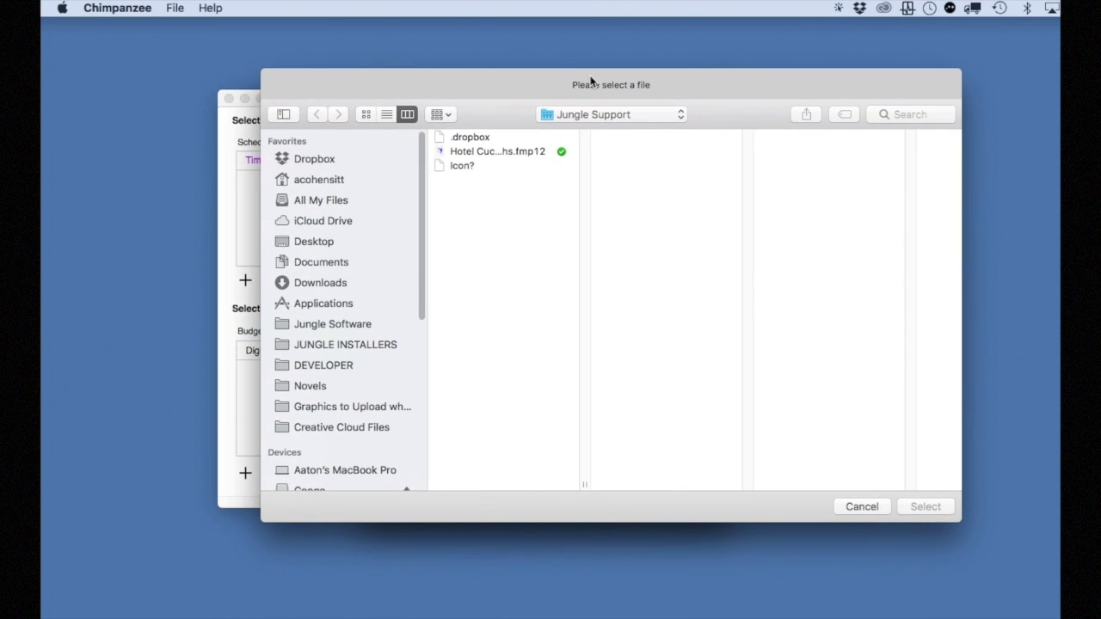
{"action": "left_click", "coordinate": [313, 160]}
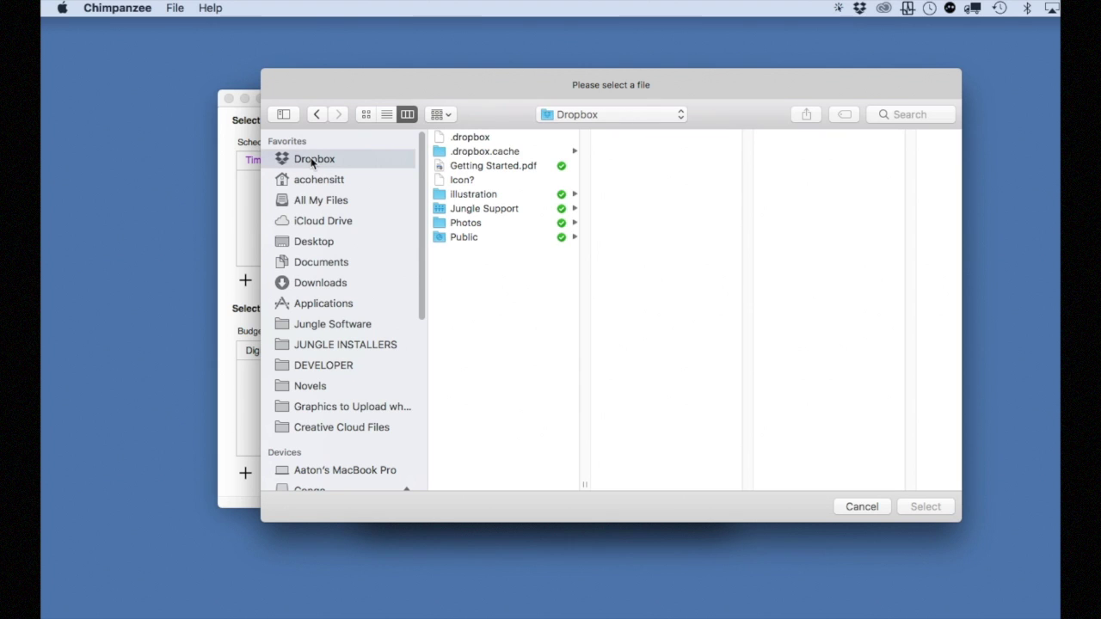
{"action": "left_click", "coordinate": [498, 214]}
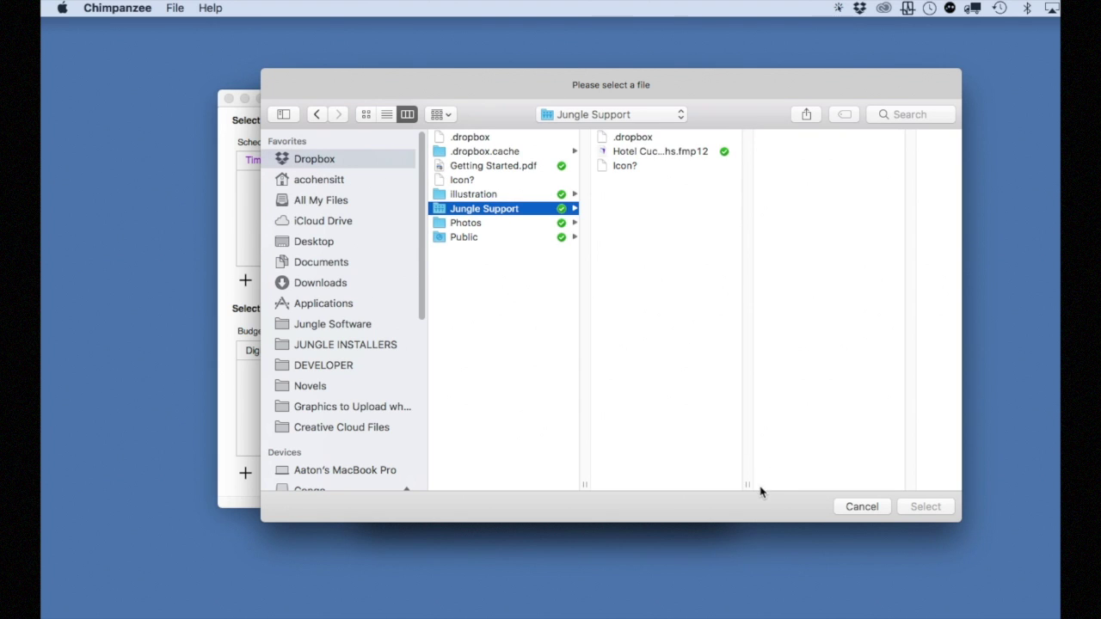
{"action": "left_click_drag", "start_coordinate": [747, 487], "coordinate": [789, 480]}
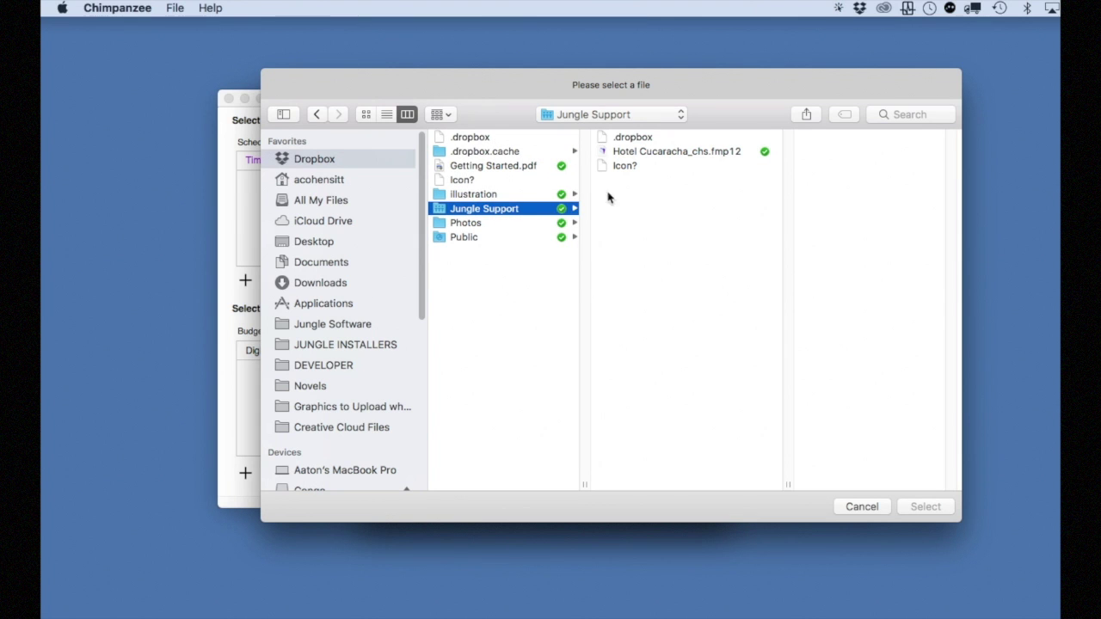
{"action": "left_click", "coordinate": [640, 152]}
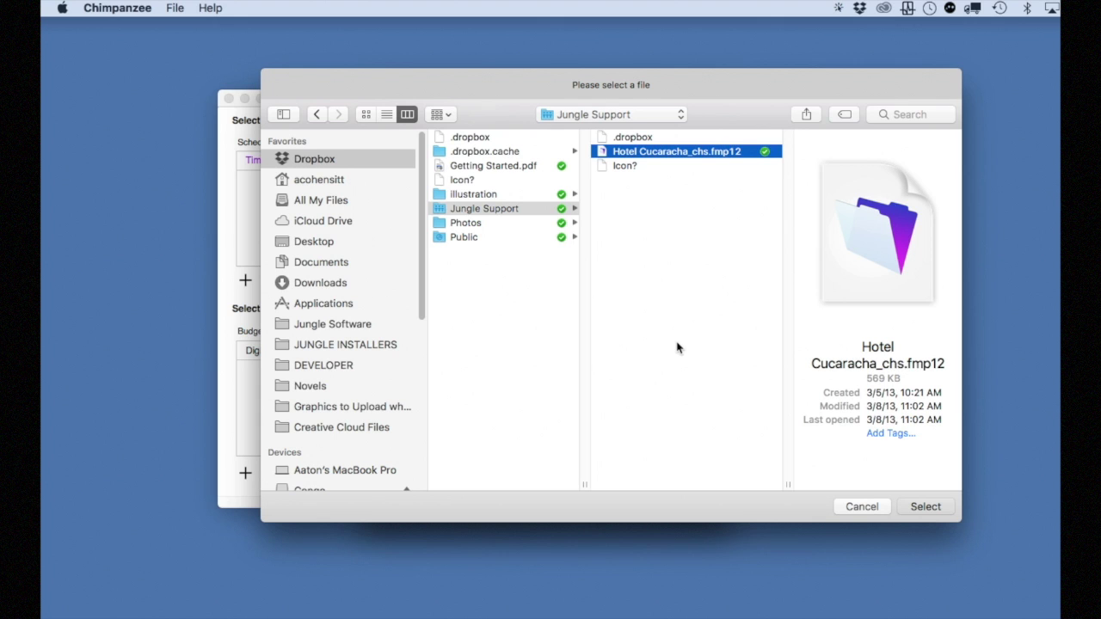
{"action": "key", "text": "Return"}
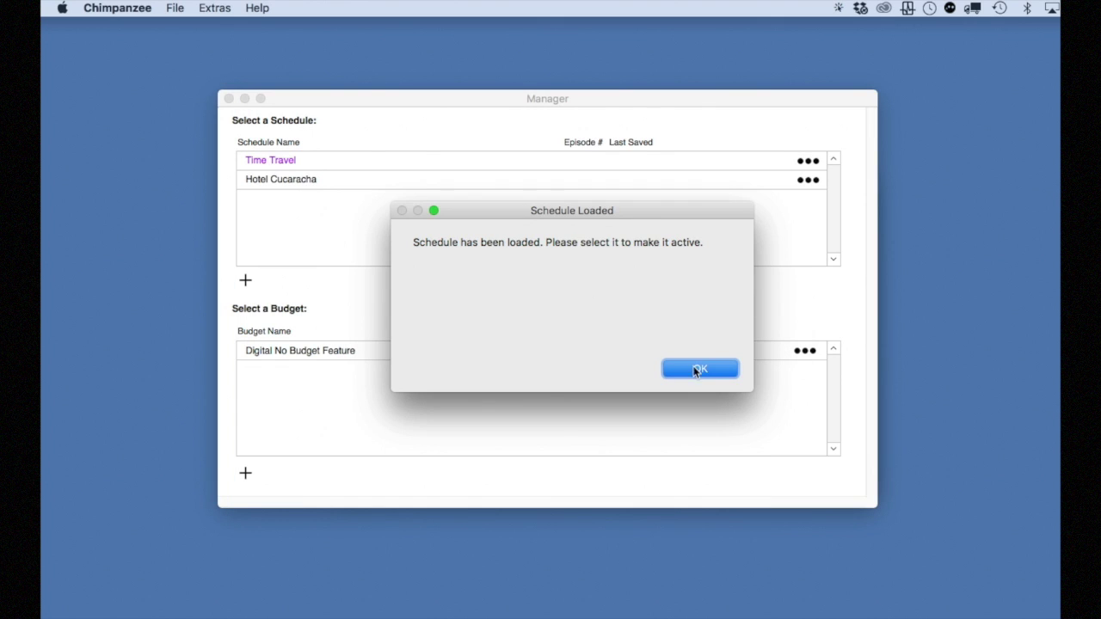
{"action": "left_click", "coordinate": [699, 369]}
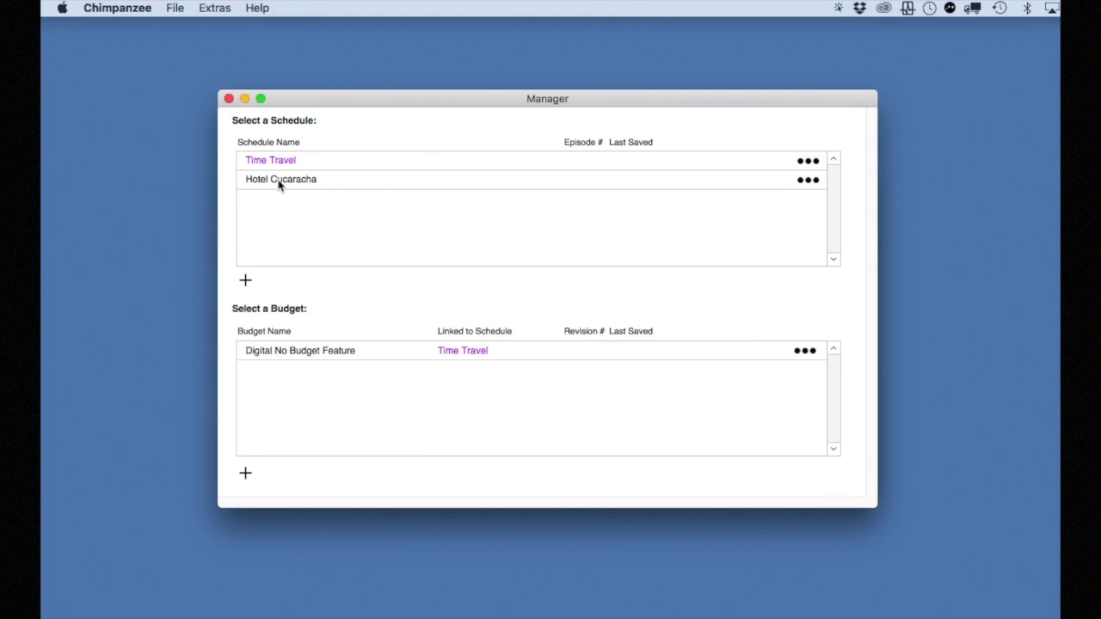
Open the Hotel Cucaracha schedule, set scene 1's Day/Night to DUSK and its scene description to "Enter new info here...".
{"action": "double_click", "coordinate": [278, 181]}
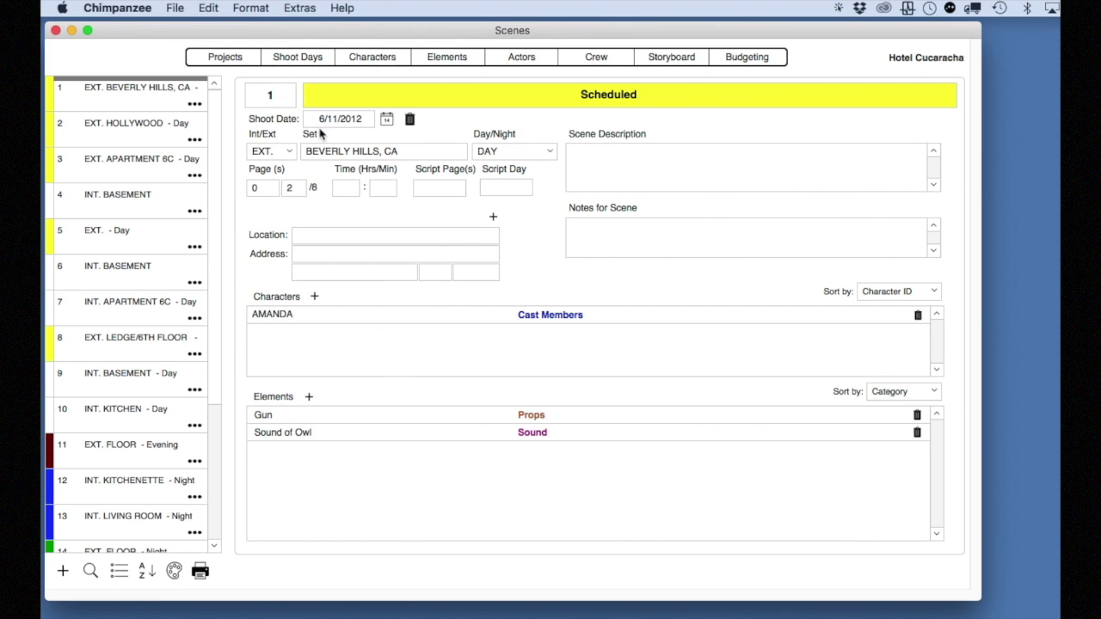
{"action": "left_click", "coordinate": [498, 155]}
{"action": "left_click", "coordinate": [503, 172]}
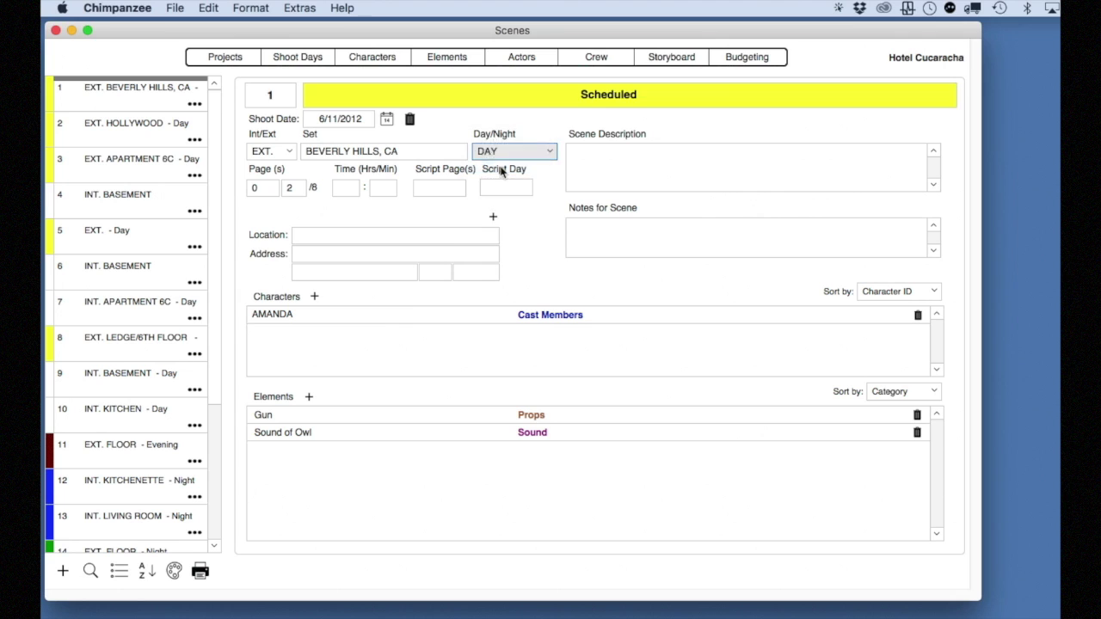
{"action": "left_click", "coordinate": [610, 163]}
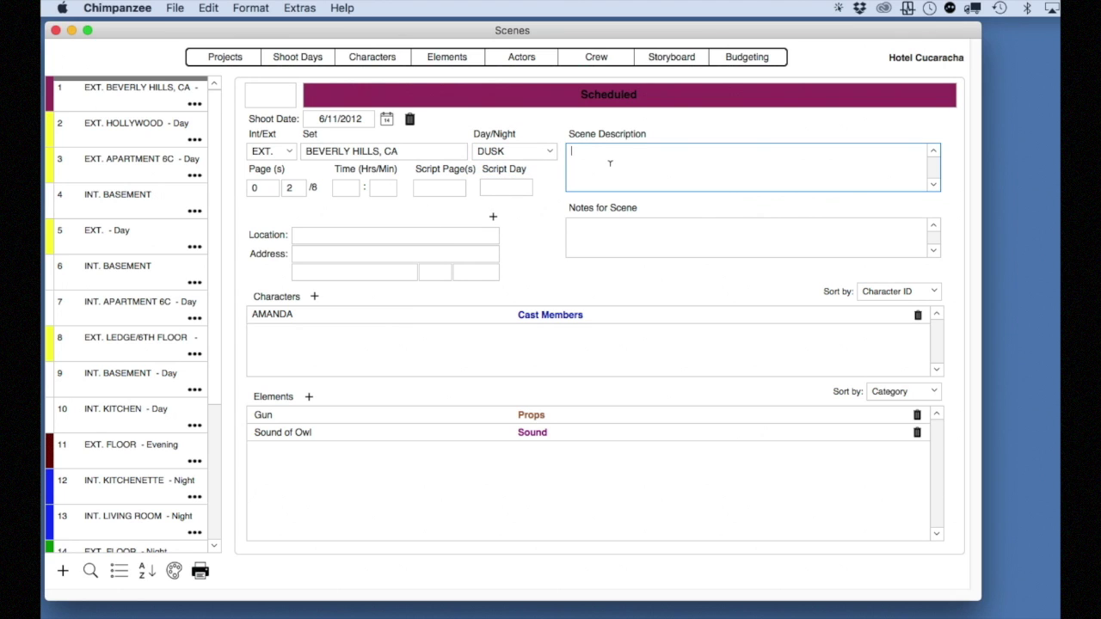
{"action": "type", "text": "Enter new info here..."}
Start saving the Hotel Cucaracha schedule from the Manager under the name Hotel Cucaracha, with automatic saving to the My Schedules folder turned off.
{"action": "left_click", "coordinate": [229, 62]}
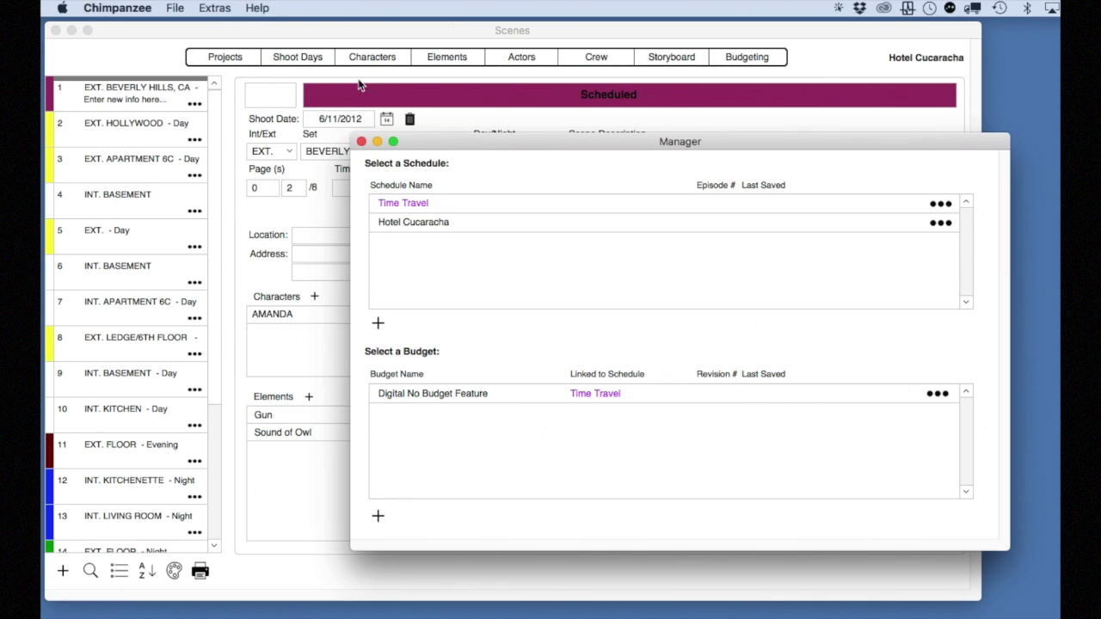
{"action": "left_click_drag", "start_coordinate": [508, 147], "coordinate": [435, 119]}
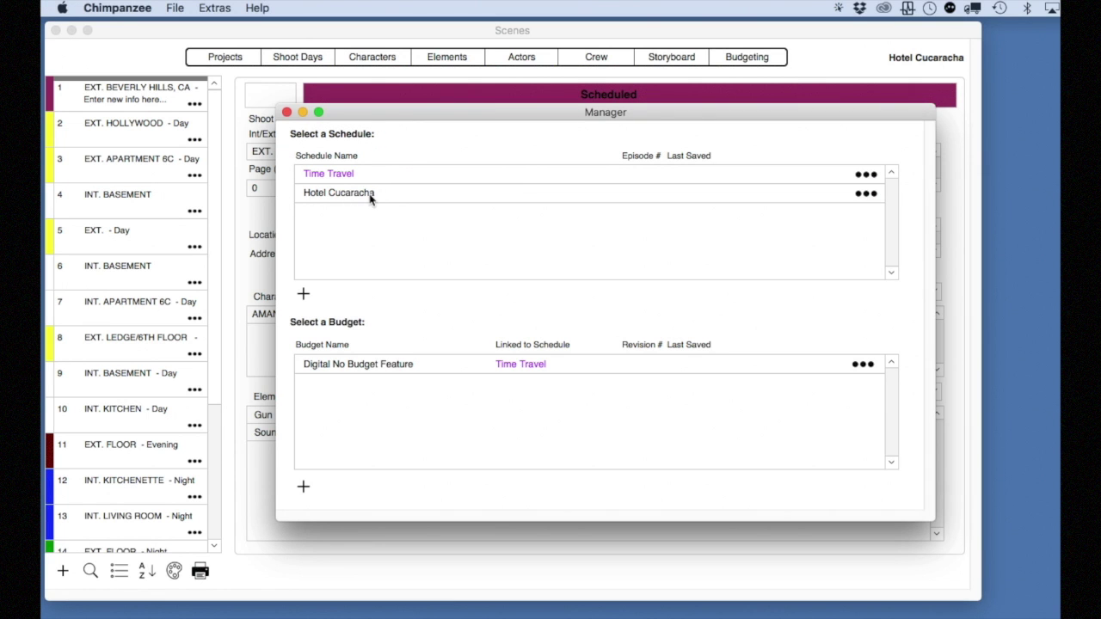
{"action": "left_click", "coordinate": [863, 193]}
{"action": "left_click", "coordinate": [778, 176]}
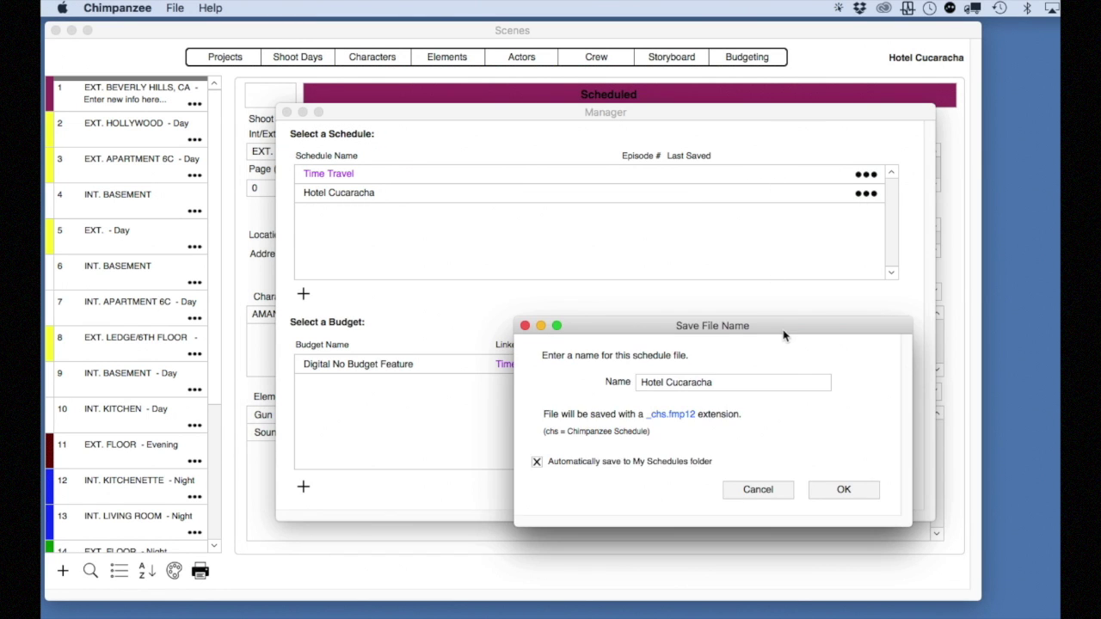
{"action": "left_click_drag", "start_coordinate": [782, 330], "coordinate": [668, 193]}
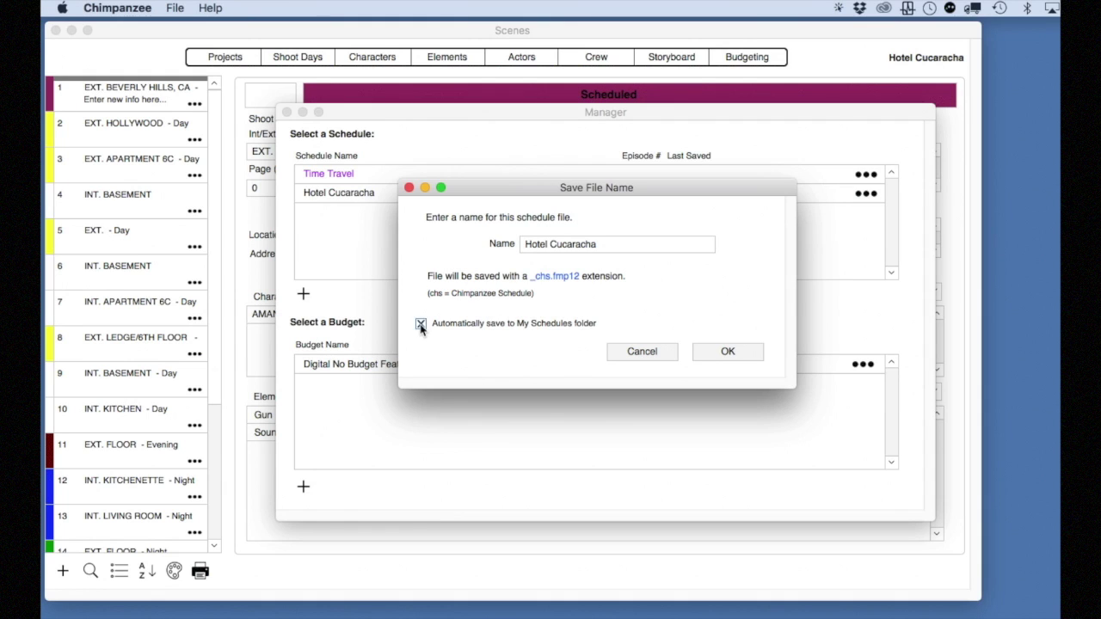
{"action": "left_click", "coordinate": [420, 325]}
{"action": "left_click", "coordinate": [728, 351]}
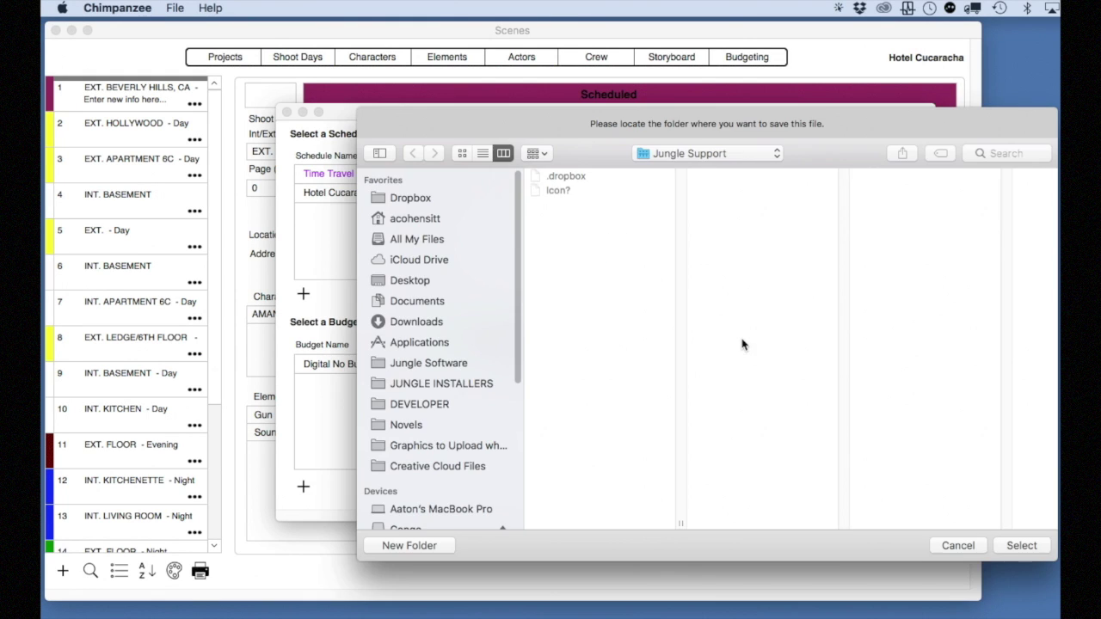
Save the schedule file into the Jungle Support folder in Dropbox, replacing the existing Hotel Cucaracha_chs.fmp12.
{"action": "left_click_drag", "start_coordinate": [609, 120], "coordinate": [509, 93]}
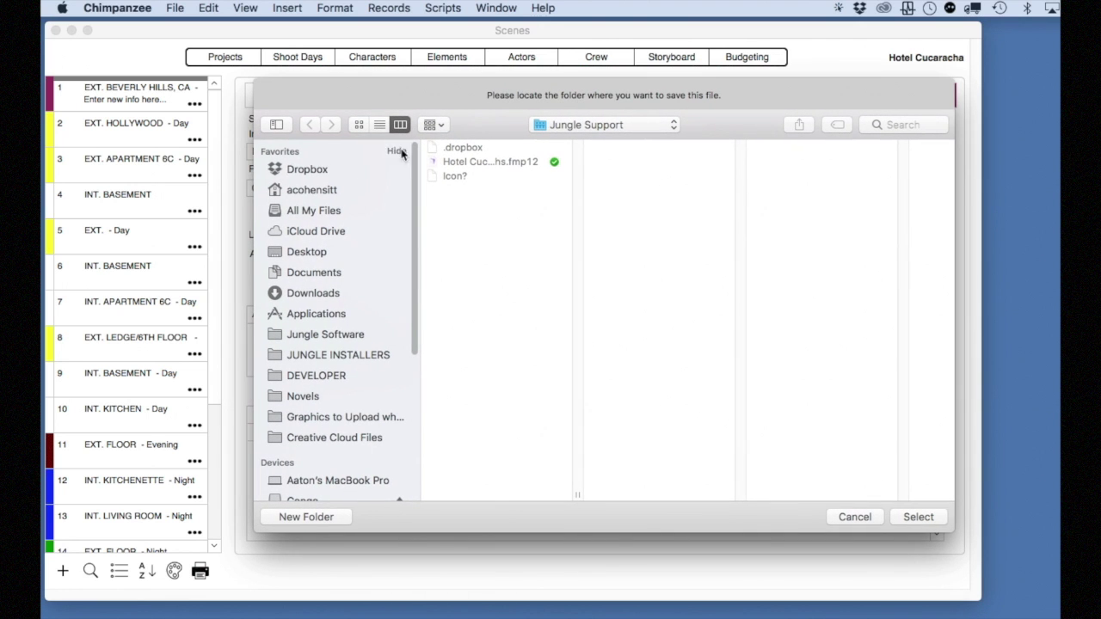
{"action": "left_click", "coordinate": [296, 169]}
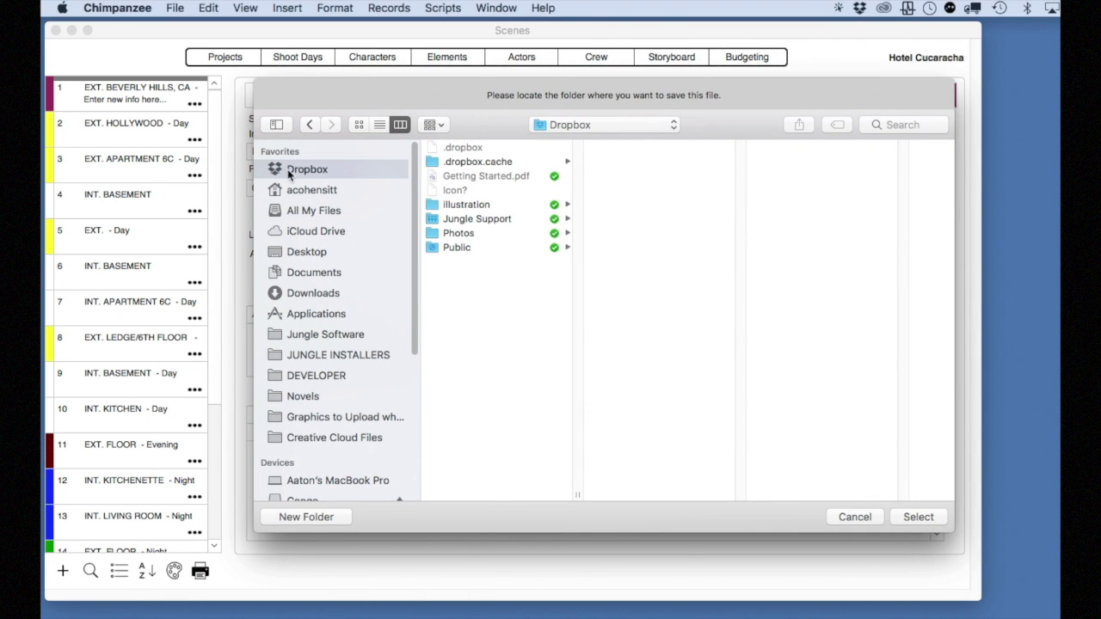
{"action": "left_click", "coordinate": [475, 221]}
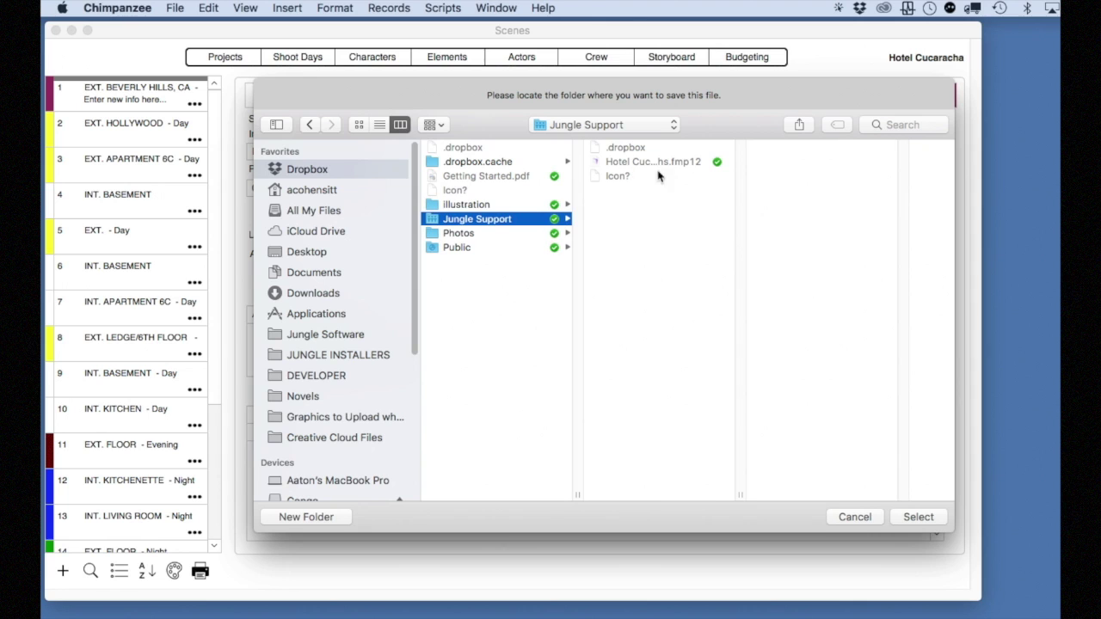
{"action": "left_click_drag", "start_coordinate": [744, 495], "coordinate": [825, 479]}
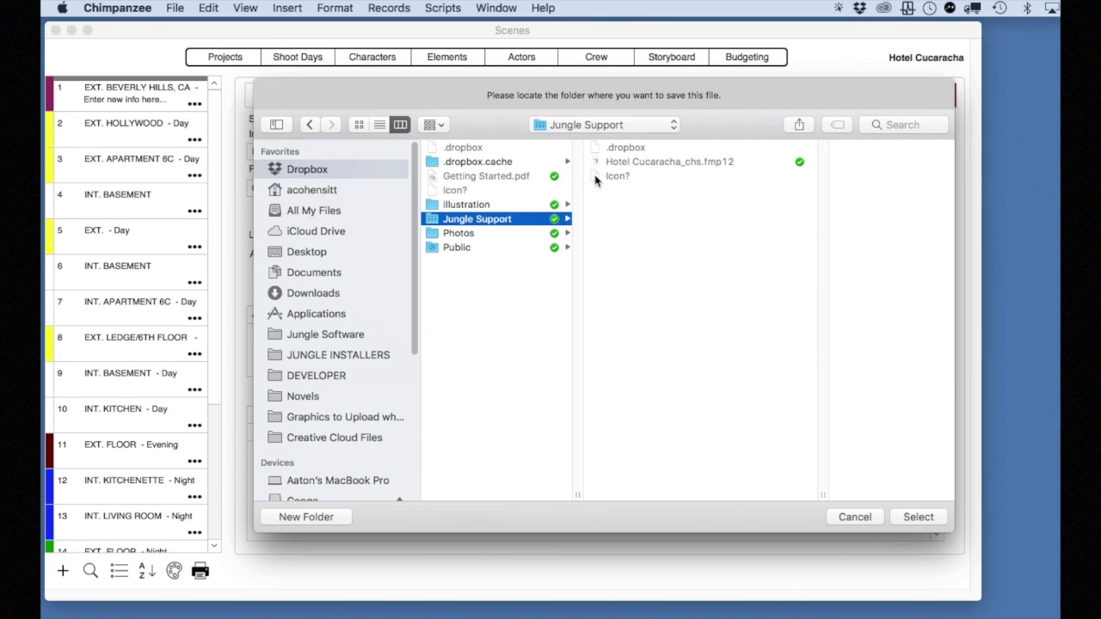
{"action": "left_click", "coordinate": [917, 518]}
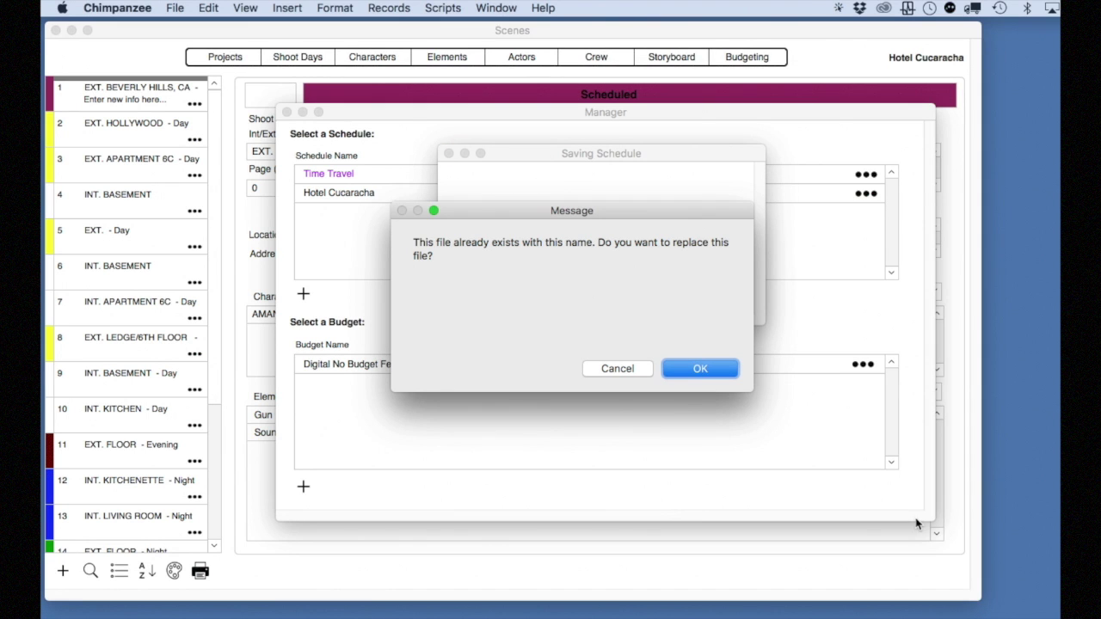
{"action": "left_click", "coordinate": [698, 367]}
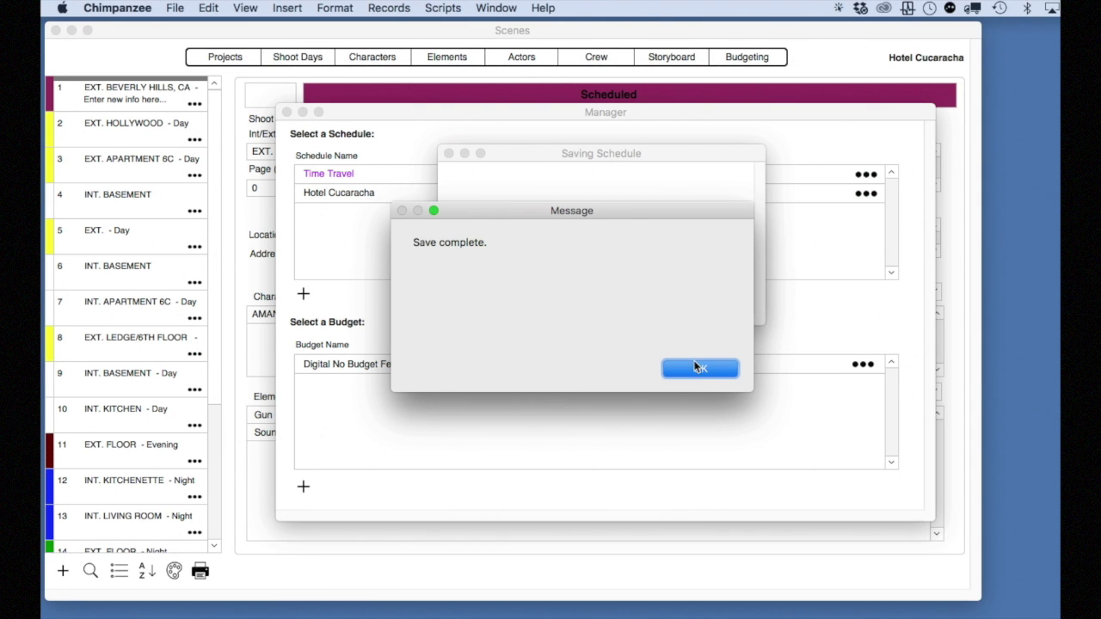
{"action": "left_click", "coordinate": [704, 373]}
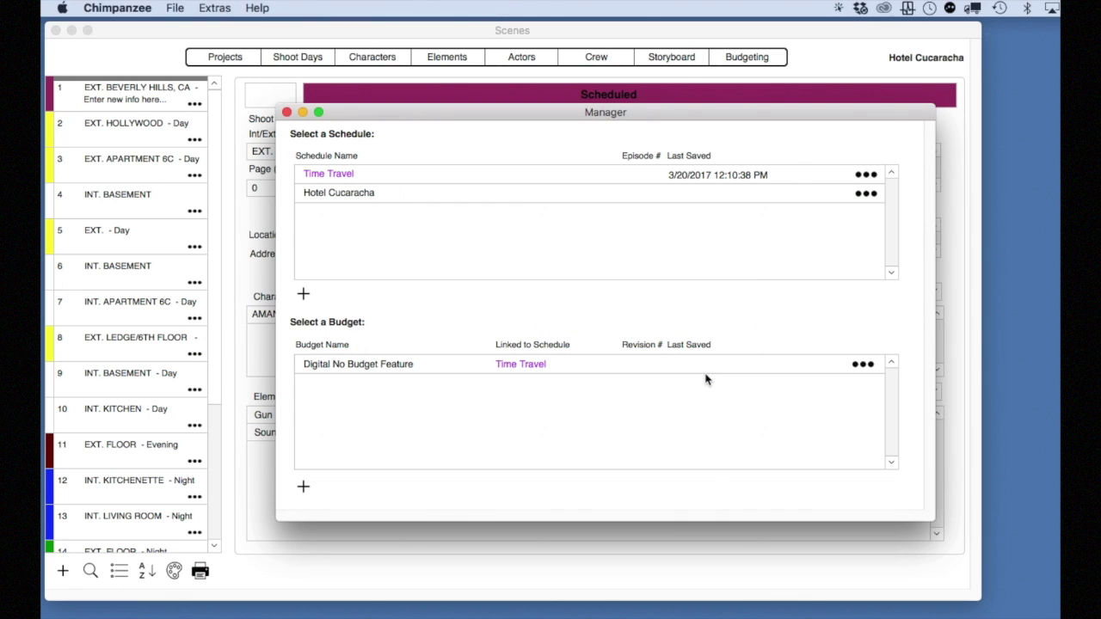